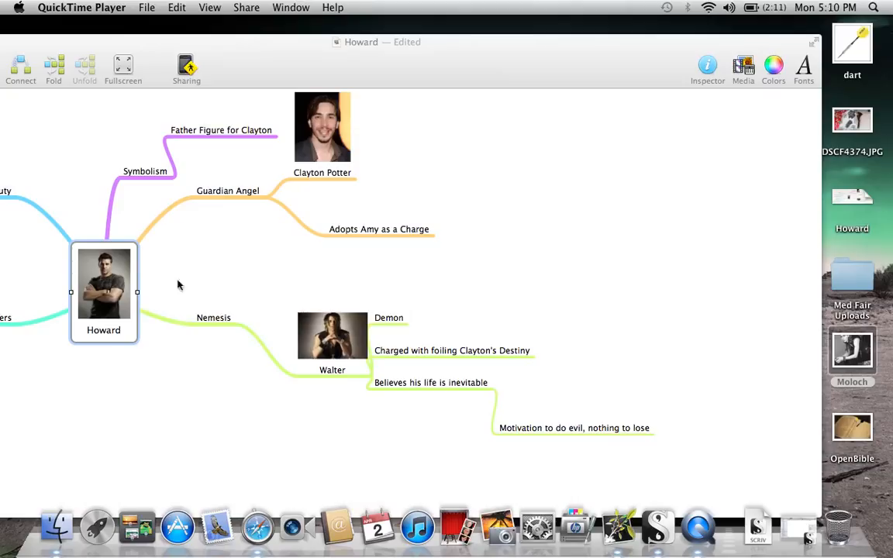
{"action": "left_click", "coordinate": [222, 323]}
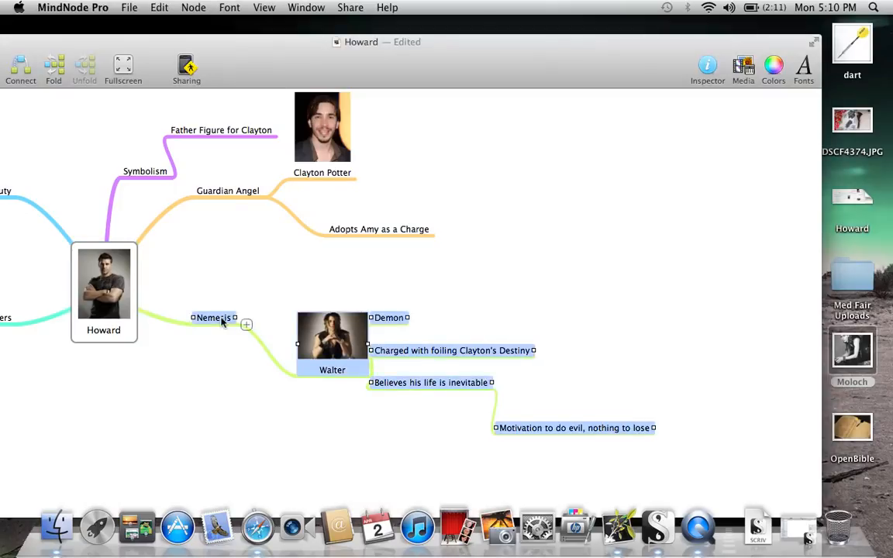
{"action": "left_click", "coordinate": [179, 291]}
{"action": "left_click_drag", "start_coordinate": [179, 292], "coordinate": [348, 268]}
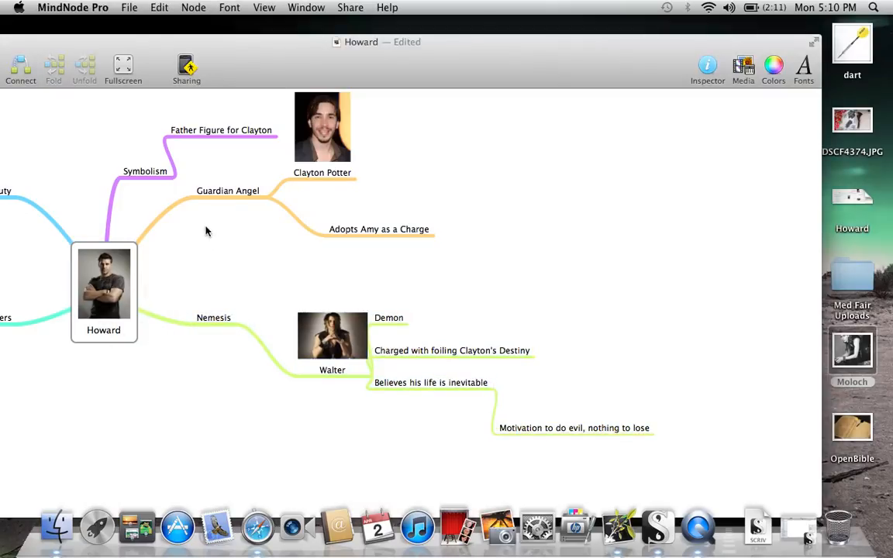
Step: Add a child node named "Moloch" to the Nemesis node and attach the Moloch image from the desktop to it
{"action": "scroll", "coordinate": [206, 229], "scroll_direction": "left", "scroll_amount": 15}
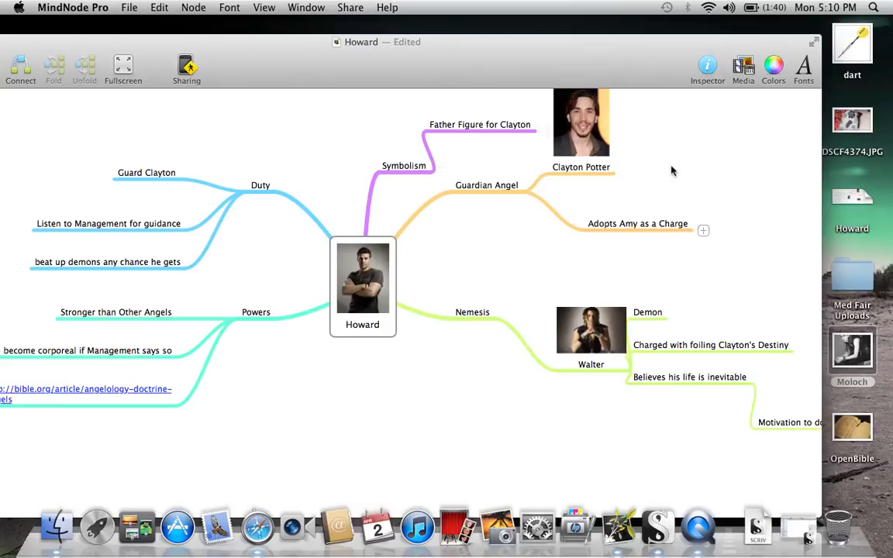
{"action": "mouse_move", "coordinate": [491, 325]}
{"action": "left_click", "coordinate": [505, 320]}
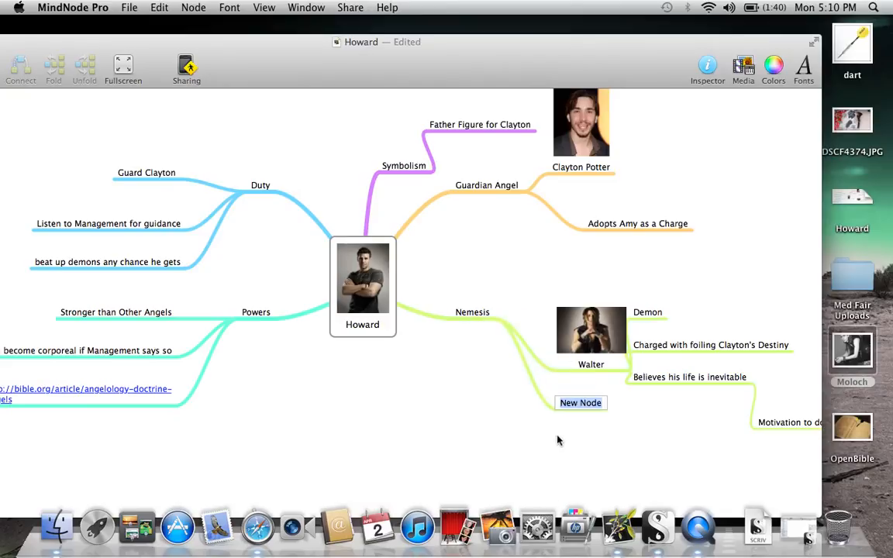
{"action": "type", "text": "Moloch"}
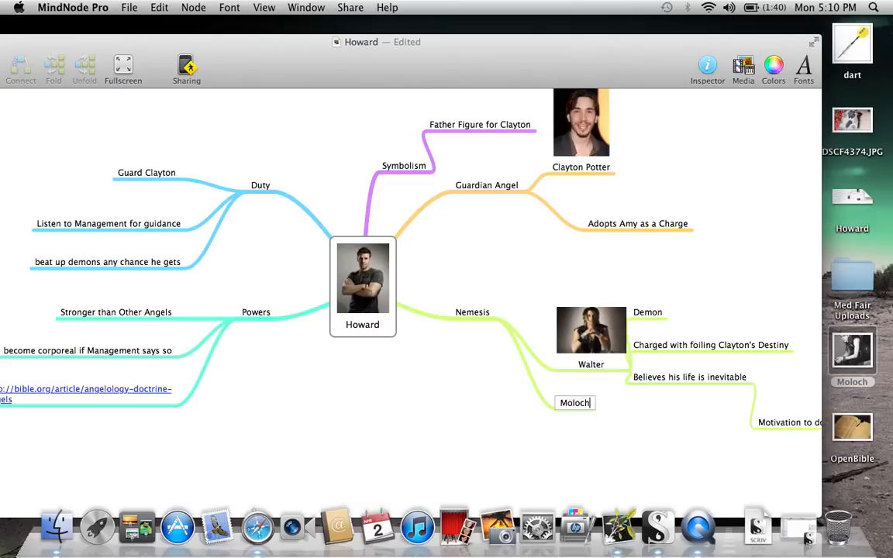
{"action": "key", "text": "Return"}
{"action": "left_click_drag", "start_coordinate": [855, 351], "coordinate": [582, 407]}
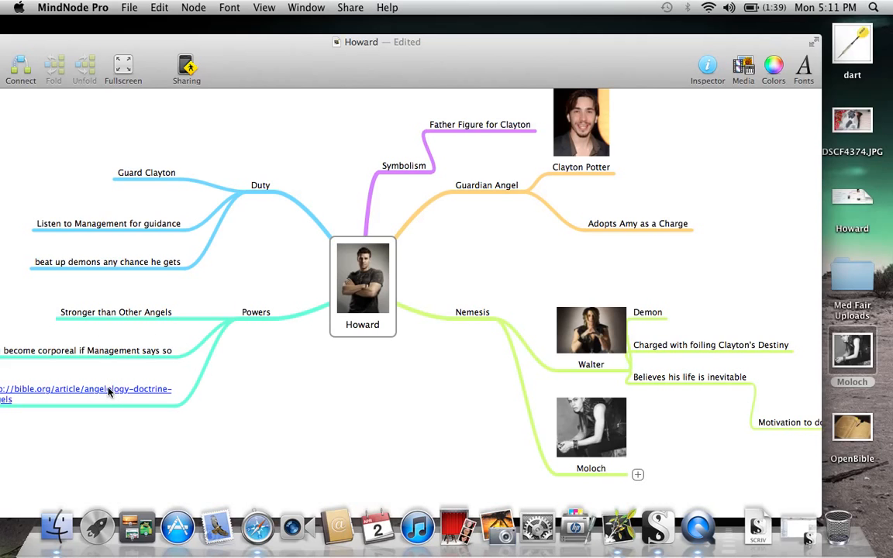
{"action": "right_click", "coordinate": [273, 406]}
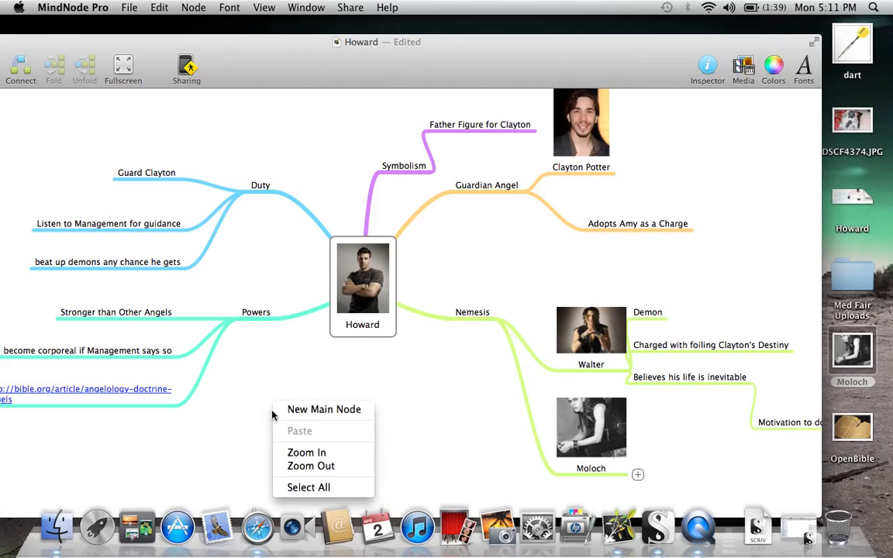
{"action": "left_click", "coordinate": [323, 401]}
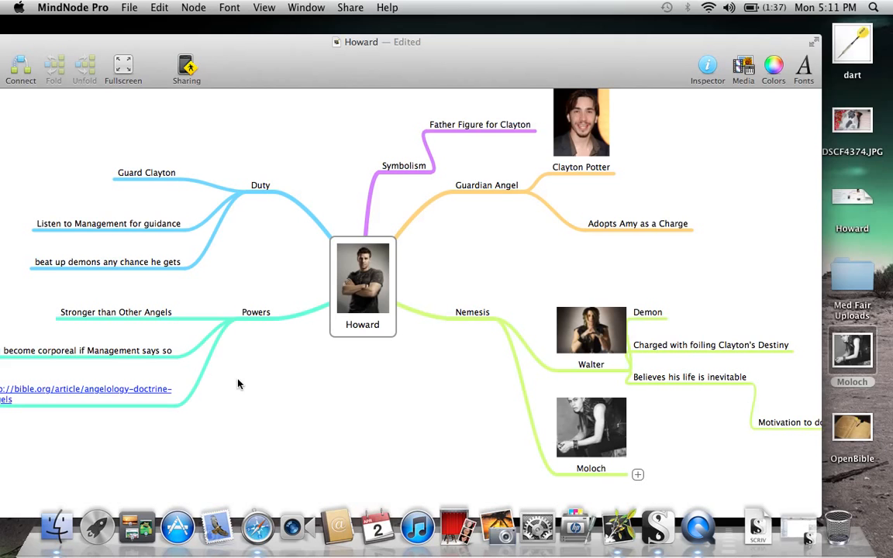
Step: Open the bible.org angelology link under the Powers node in Safari, skim the article, and close it
{"action": "scroll", "coordinate": [238, 384], "scroll_direction": "left", "scroll_amount": 5}
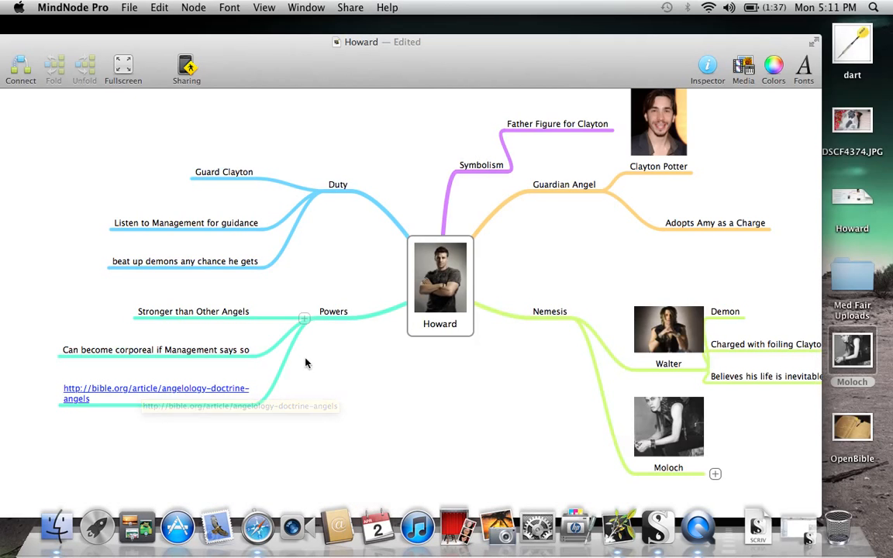
{"action": "left_click", "coordinate": [142, 393]}
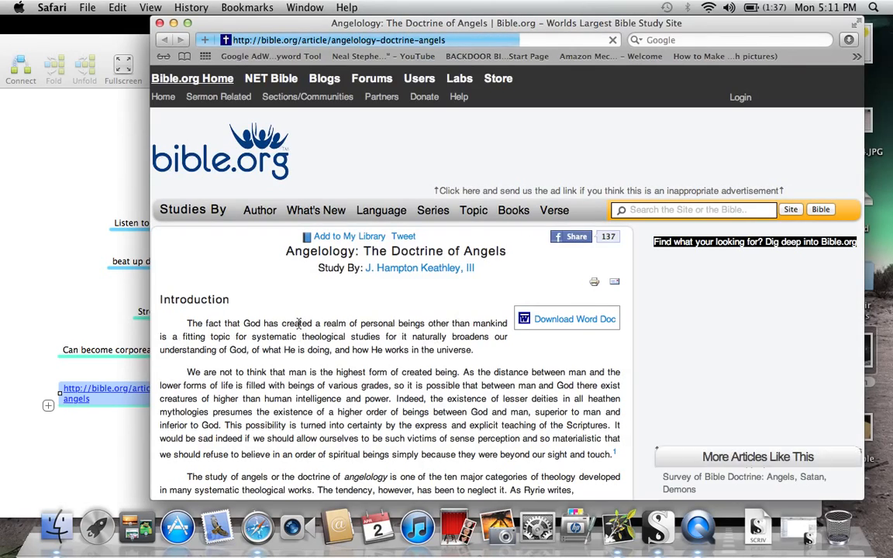
{"action": "scroll", "coordinate": [298, 324], "scroll_direction": "down", "scroll_amount": 10}
{"action": "scroll", "coordinate": [298, 324], "scroll_direction": "down", "scroll_amount": 6}
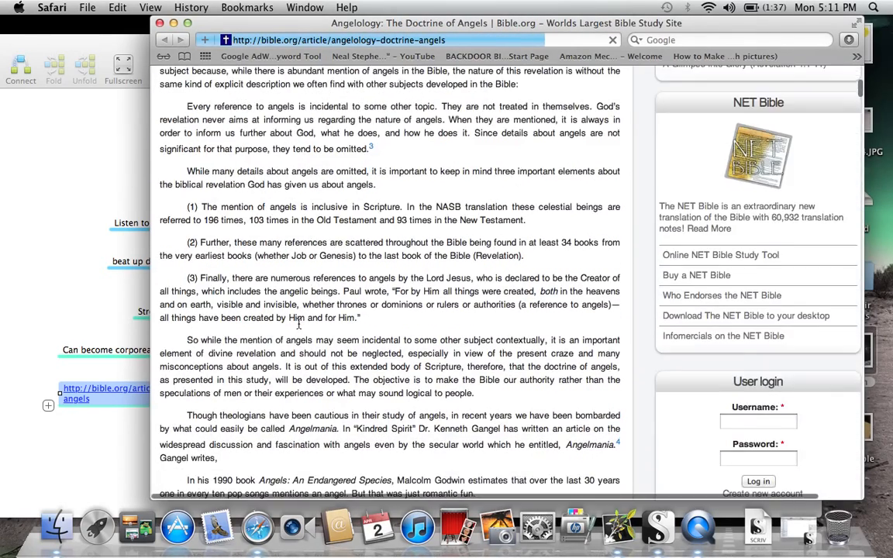
{"action": "scroll", "coordinate": [298, 328], "scroll_direction": "down", "scroll_amount": 7}
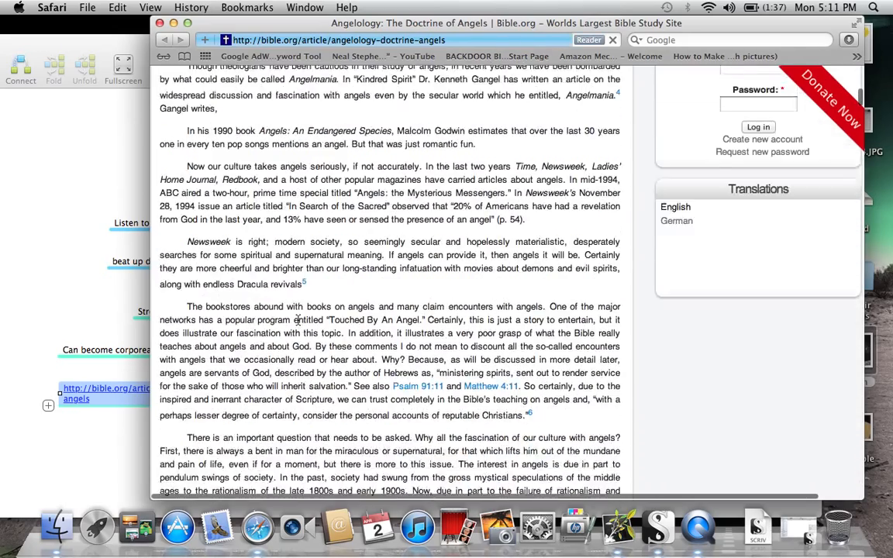
{"action": "scroll", "coordinate": [298, 320], "scroll_direction": "down", "scroll_amount": 7}
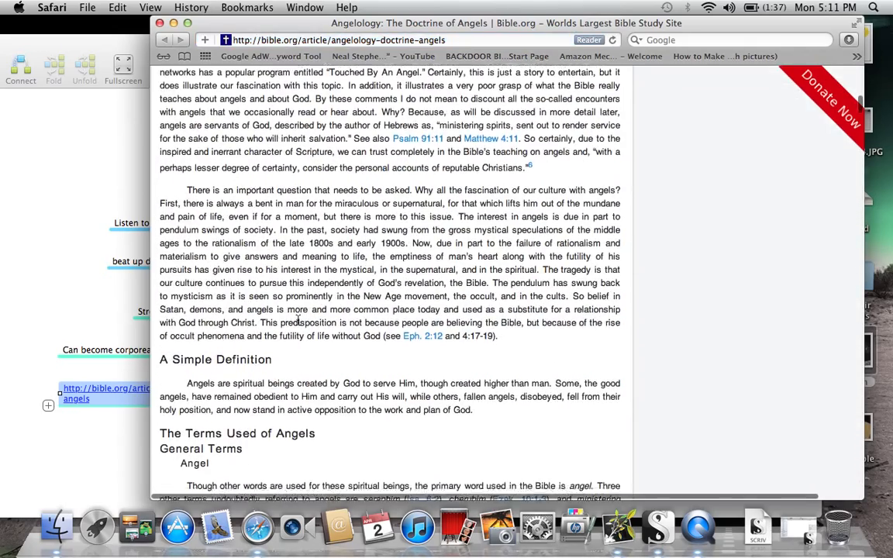
{"action": "scroll", "coordinate": [298, 321], "scroll_direction": "up", "scroll_amount": 20}
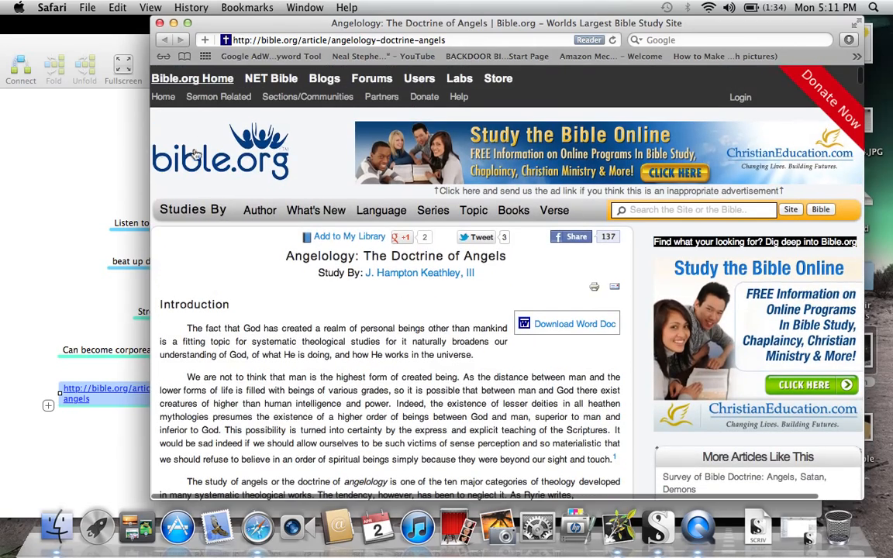
{"action": "left_click", "coordinate": [159, 22]}
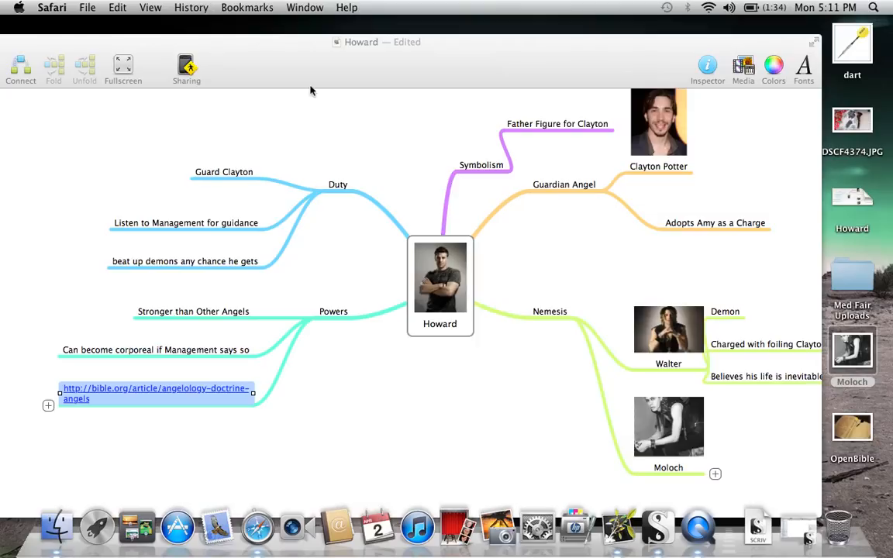
Step: Switch back to MindNode Pro and export the mind map to the Desktop as a PDF document named "Howard"
{"action": "left_click", "coordinate": [163, 58]}
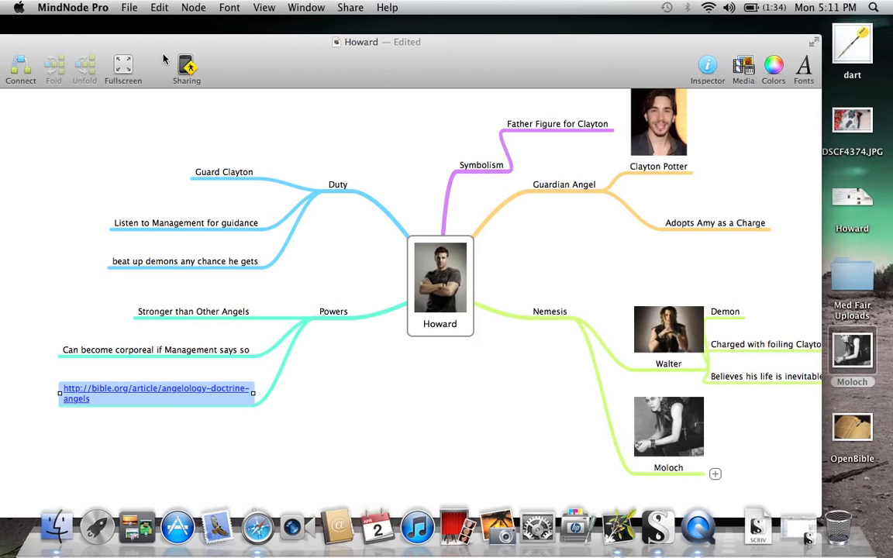
{"action": "left_click", "coordinate": [129, 8]}
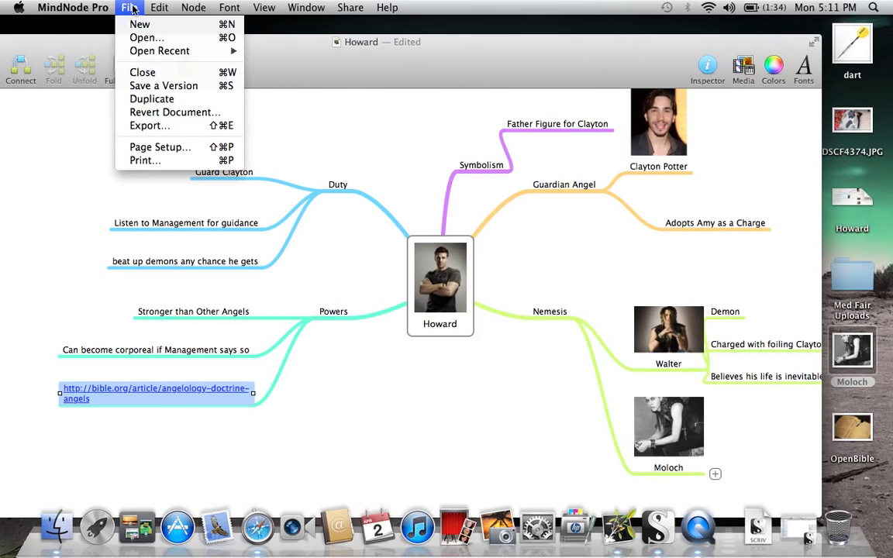
{"action": "left_click", "coordinate": [150, 126]}
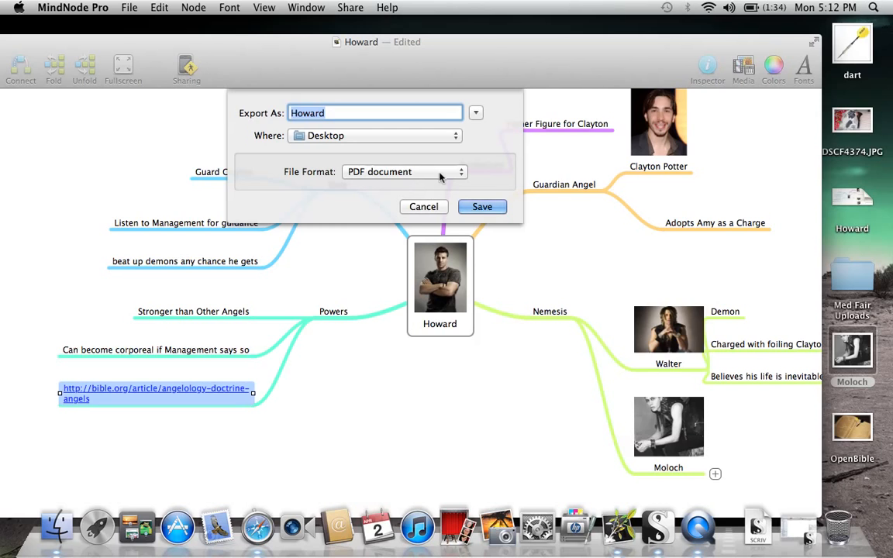
{"action": "left_click", "coordinate": [463, 173]}
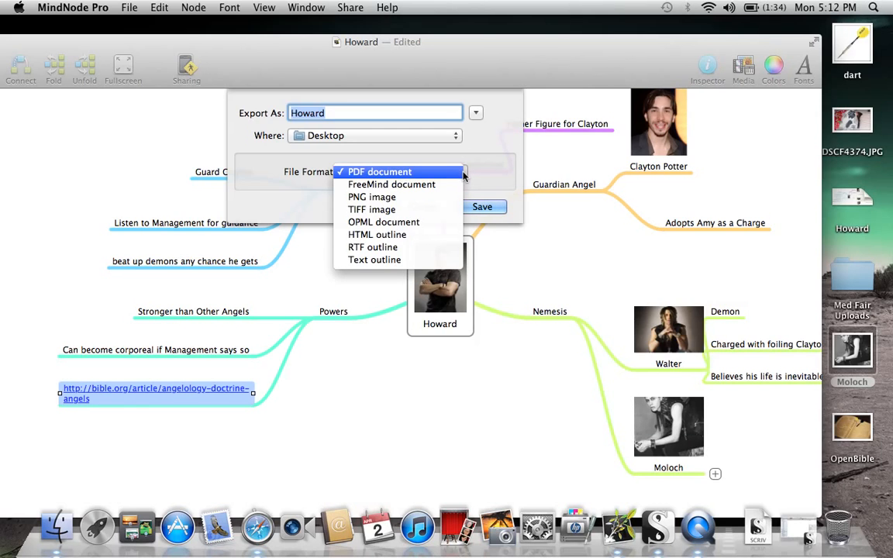
{"action": "left_click", "coordinate": [459, 172]}
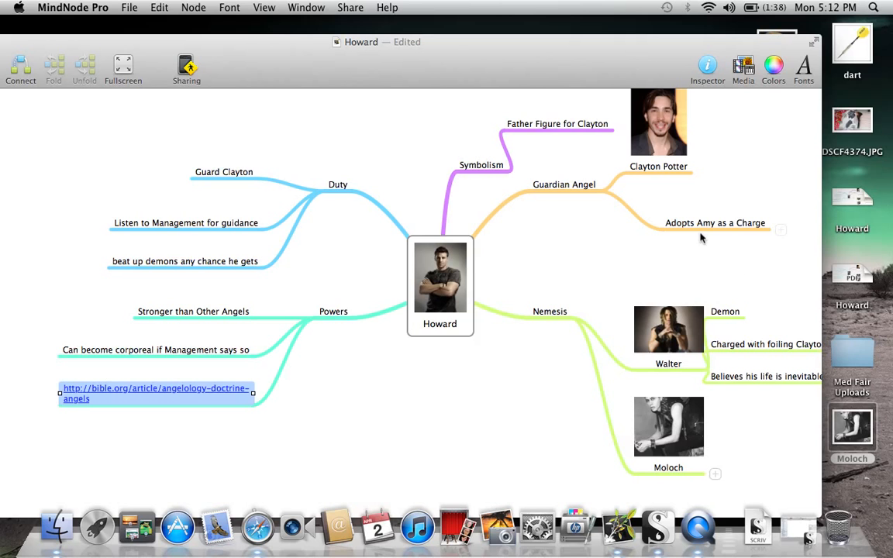
Step: Switch to Scrivener and import the Howard PDF from the desktop beneath the Howard document in the Characters folder
{"action": "left_click", "coordinate": [755, 534]}
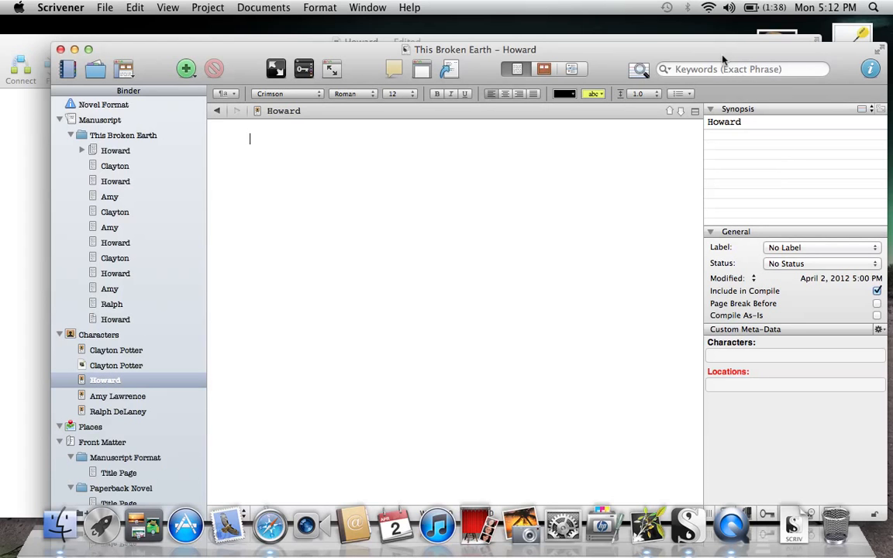
{"action": "left_click_drag", "start_coordinate": [723, 59], "coordinate": [652, 78]}
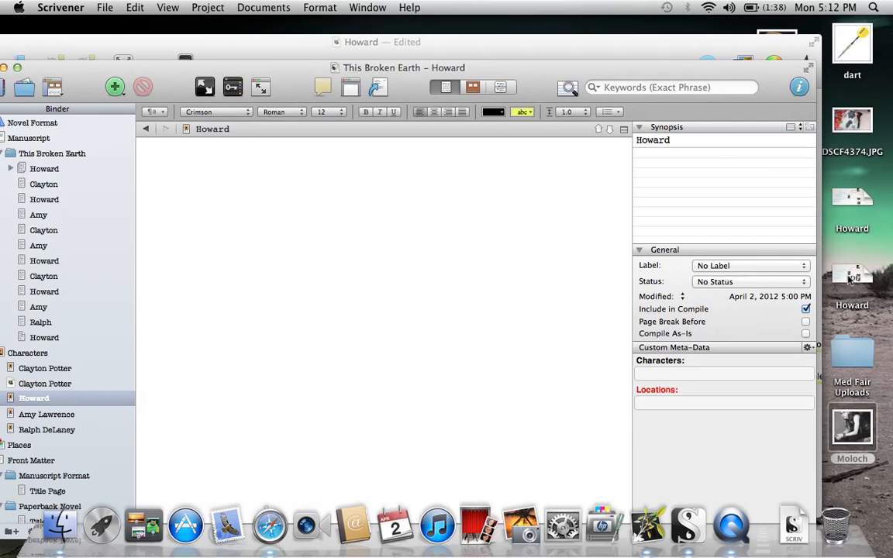
{"action": "left_click_drag", "start_coordinate": [851, 278], "coordinate": [83, 403]}
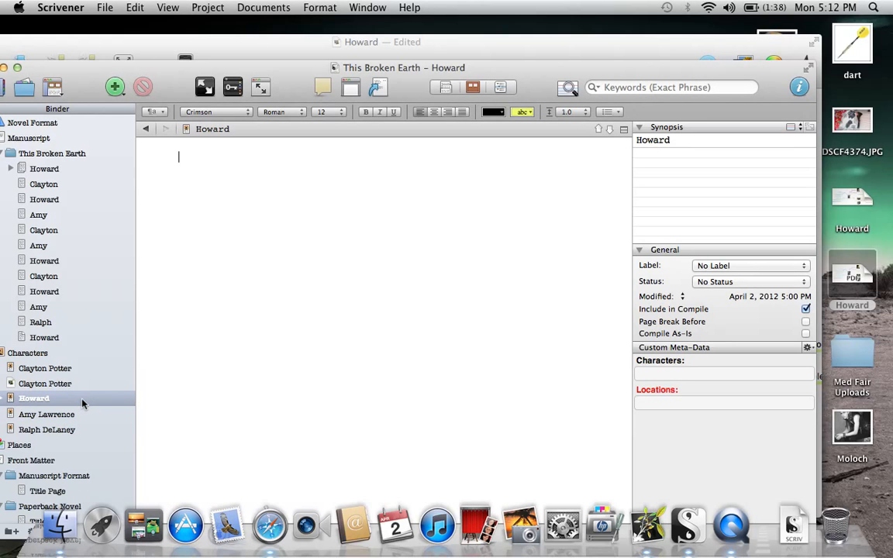
Step: Look through the Amy and Ralph character documents and return to the Howard character document
{"action": "left_click", "coordinate": [39, 414]}
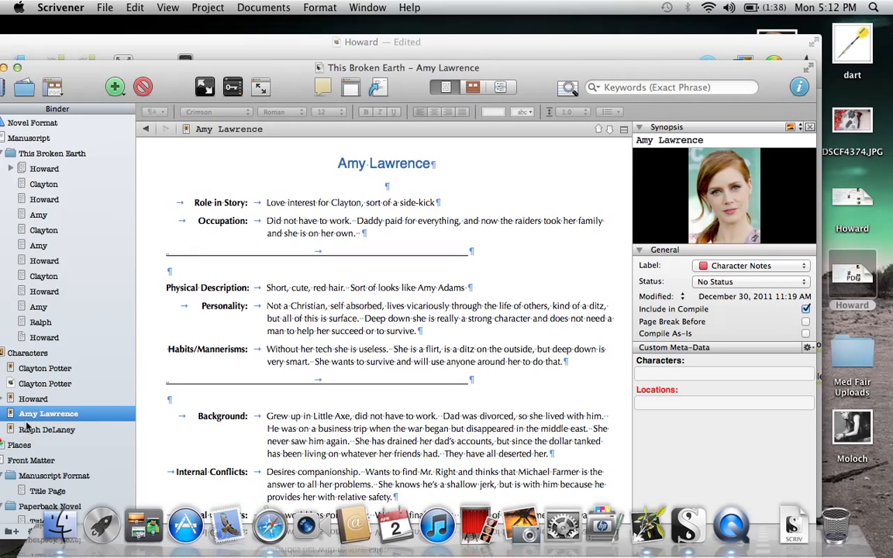
{"action": "left_click", "coordinate": [31, 428]}
{"action": "left_click", "coordinate": [29, 398]}
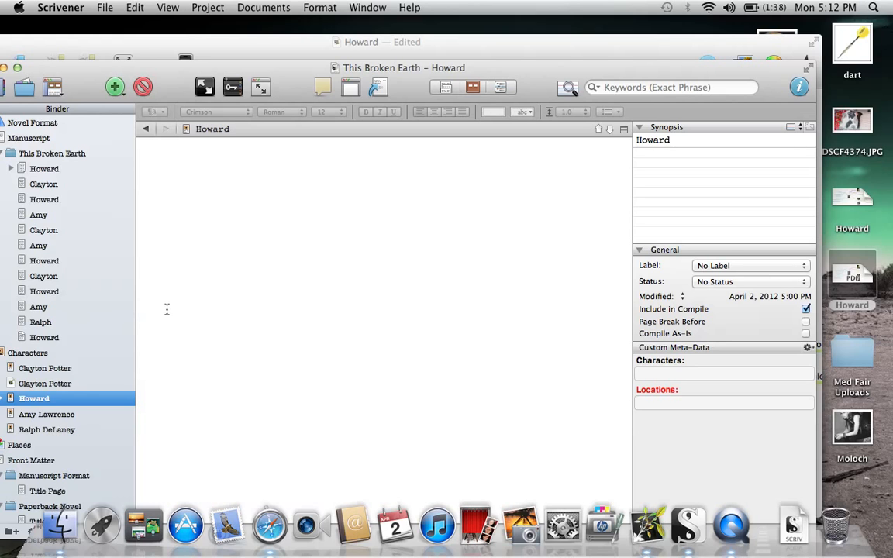
Step: Show text labels with the toolbar icons and reposition the project window so the whole binder is in view
{"action": "right_click", "coordinate": [231, 76]}
{"action": "left_click", "coordinate": [237, 74]}
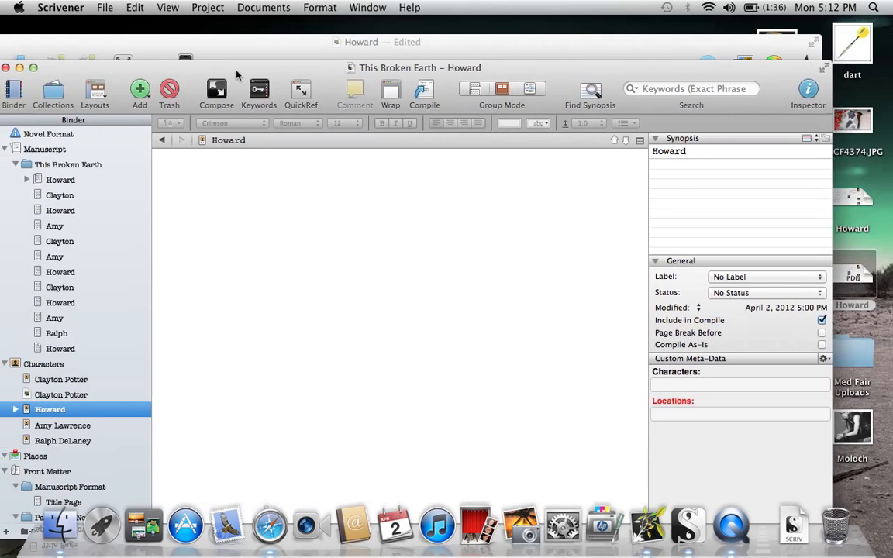
{"action": "left_click_drag", "start_coordinate": [236, 74], "coordinate": [294, 70]}
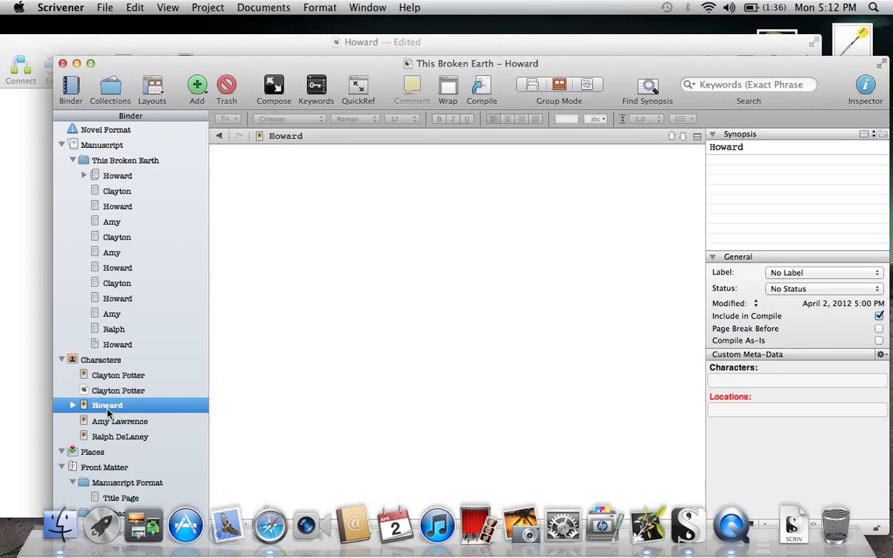
Step: Expand the Howard character document in the binder and view the imported Howard mind map PDF
{"action": "left_click", "coordinate": [74, 406]}
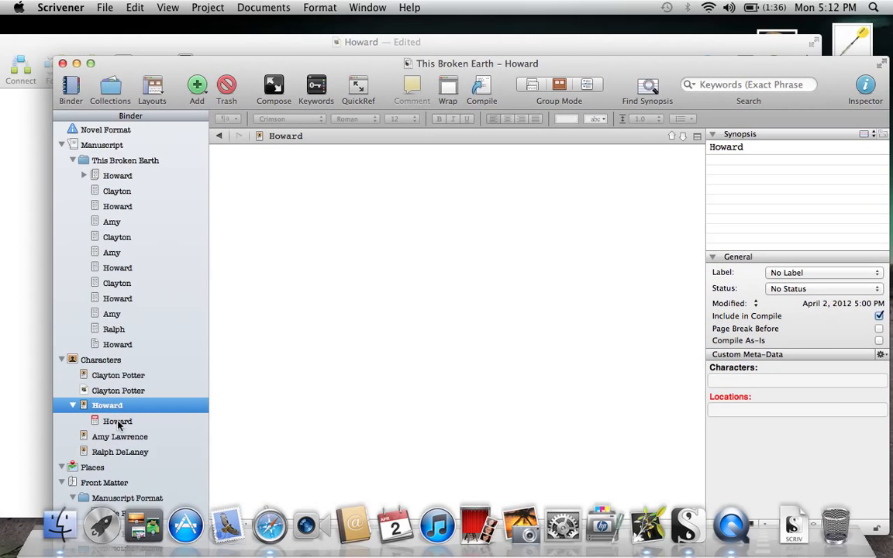
{"action": "left_click", "coordinate": [118, 422]}
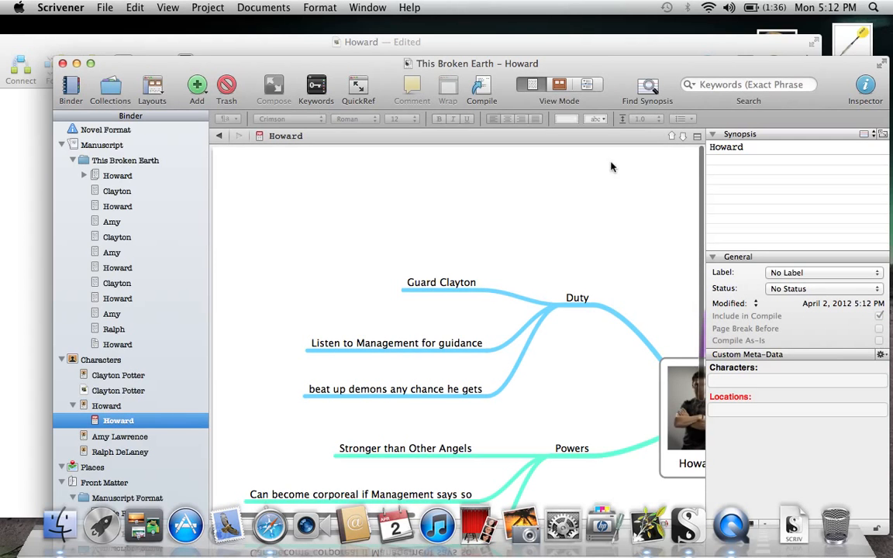
Step: Open the first Clayton document in the This Broken Earth manuscript folder
{"action": "left_click", "coordinate": [116, 192]}
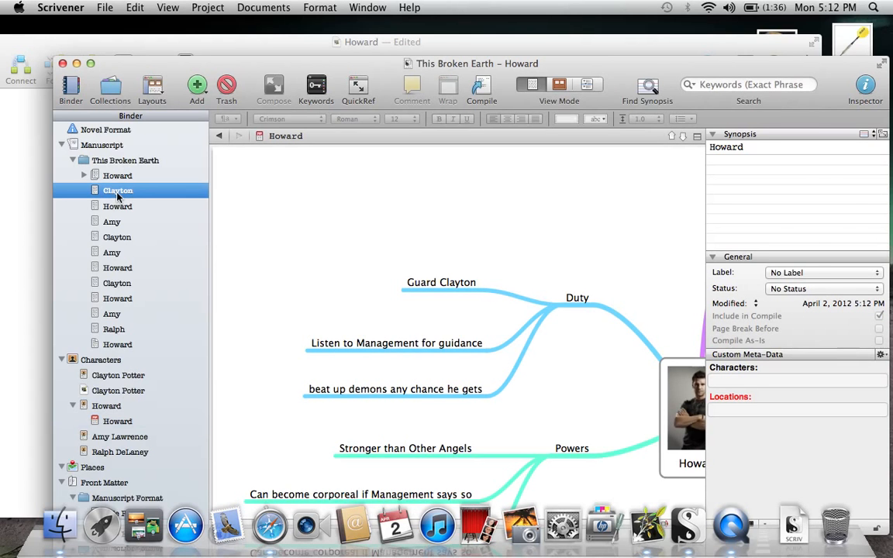